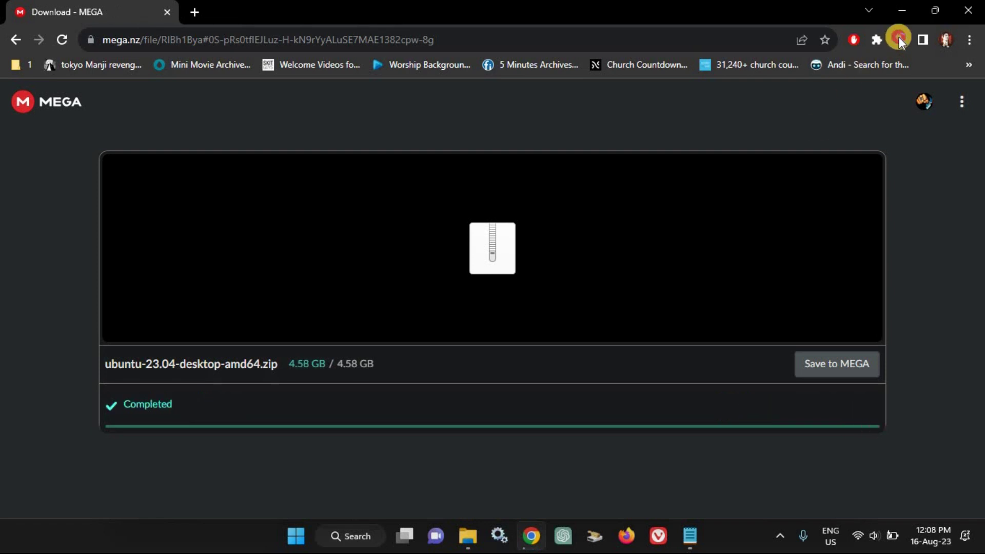
Show the finished ubuntu-23.04-desktop-amd64.zip download from Chrome's downloads list in its folder
{"action": "left_click", "coordinate": [899, 39]}
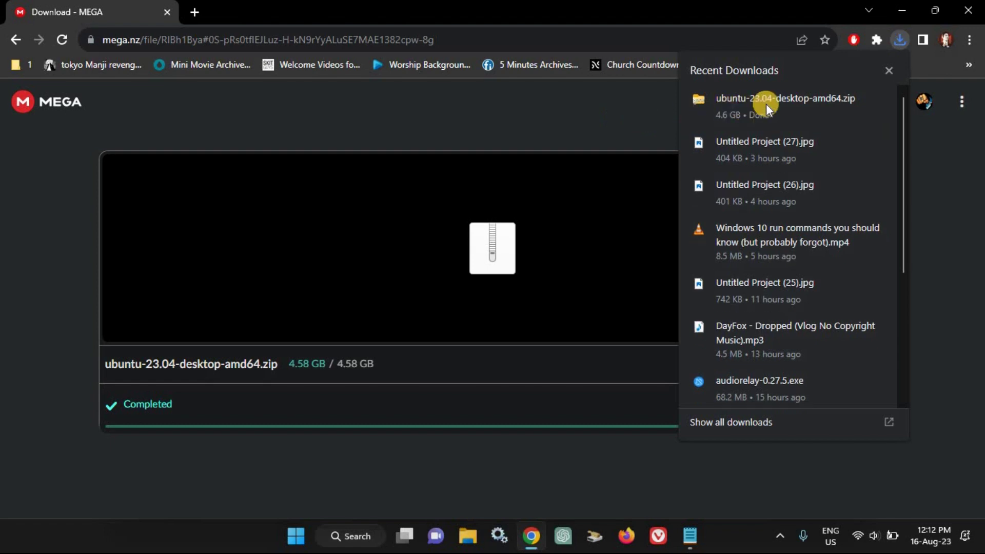
{"action": "left_click", "coordinate": [875, 97]}
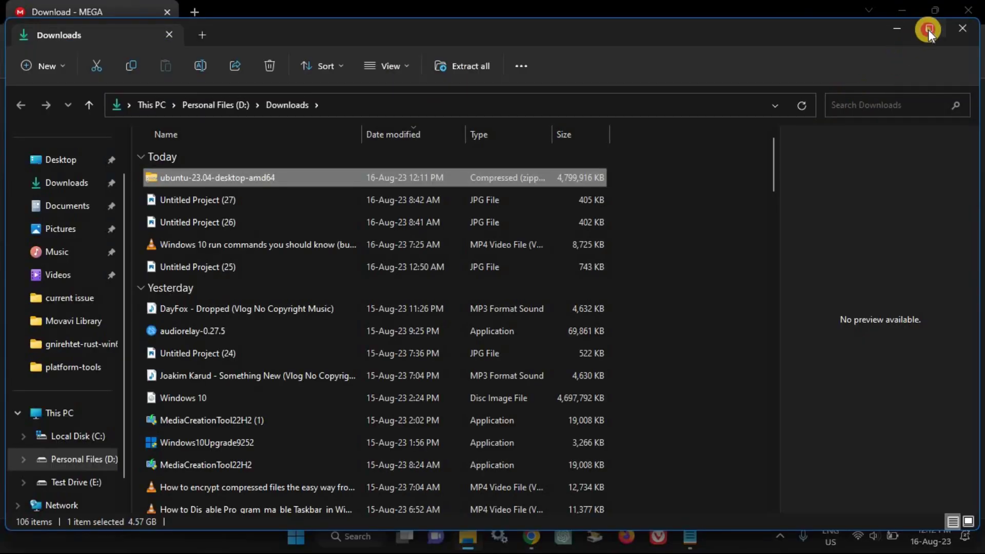
Extract ubuntu-23.04-desktop-amd64.zip and open the resulting ubuntu-23.04-desktop-amd64 folder
{"action": "left_click", "coordinate": [929, 29]}
{"action": "right_click", "coordinate": [213, 156]}
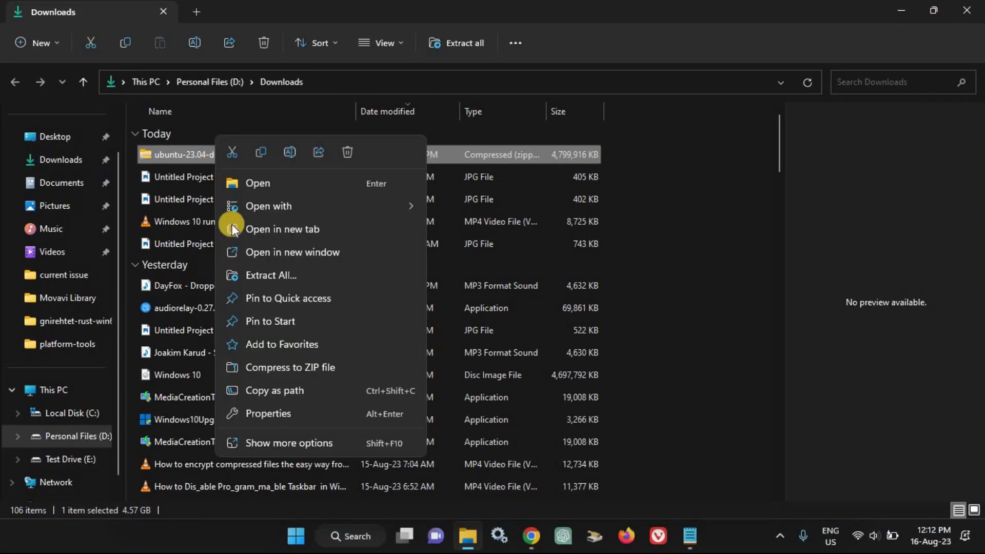
{"action": "left_click", "coordinate": [272, 276]}
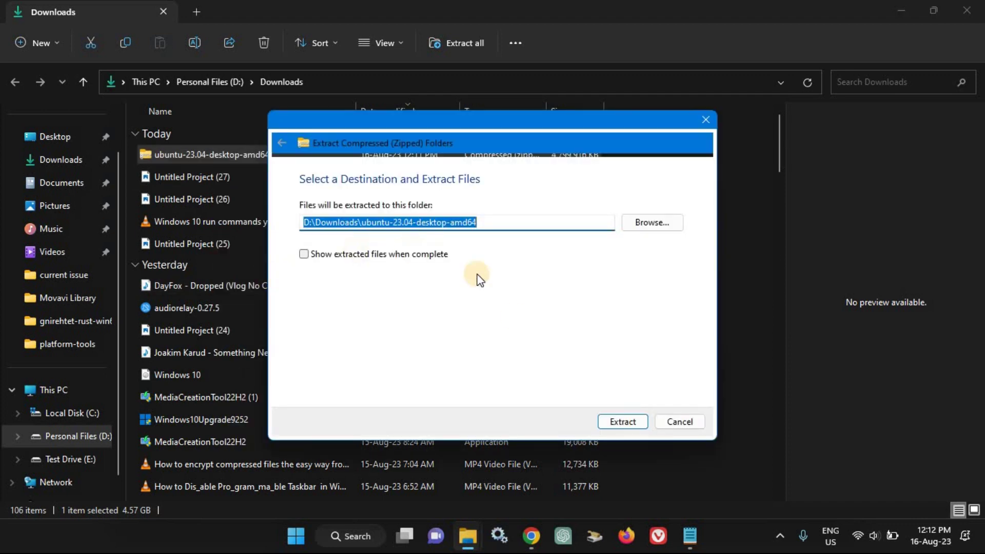
{"action": "left_click", "coordinate": [622, 422]}
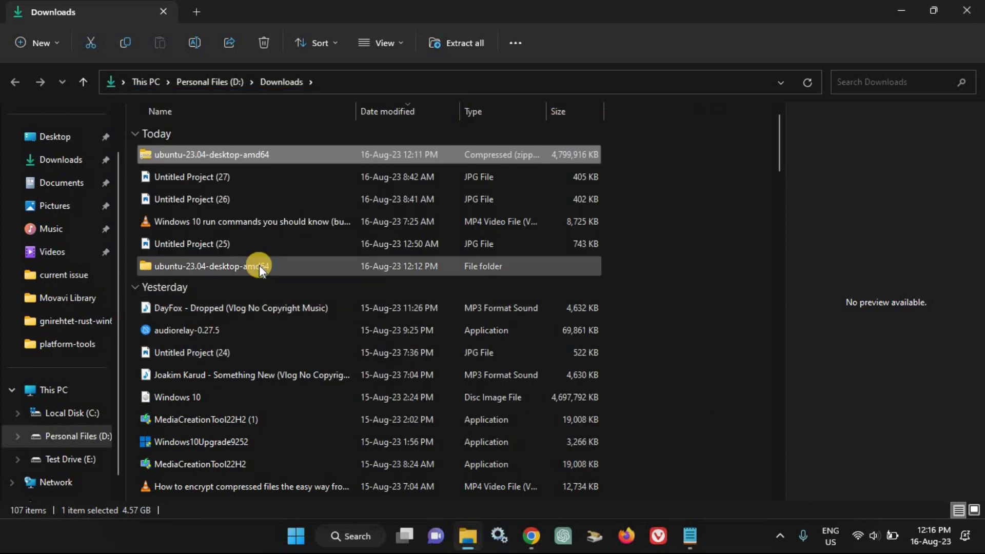
{"action": "double_click", "coordinate": [259, 266]}
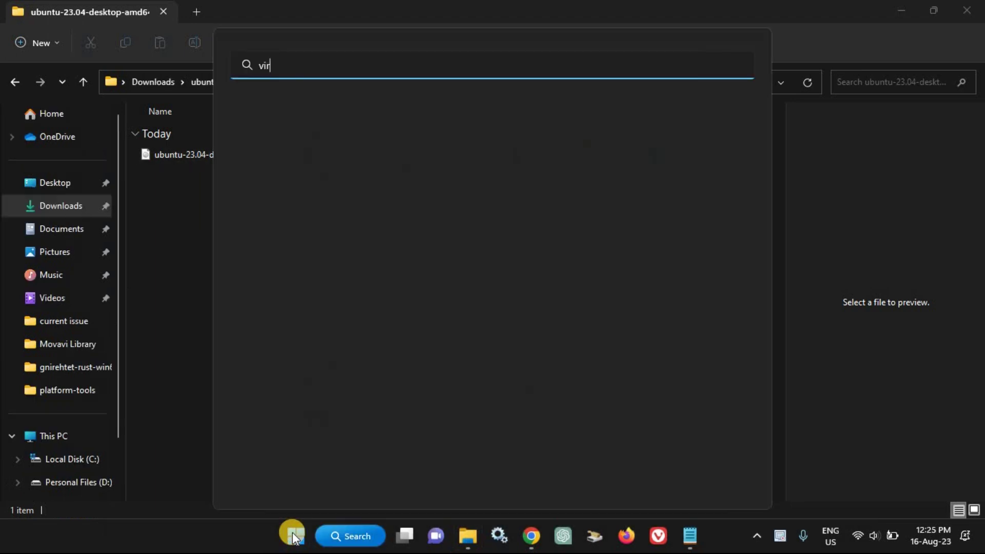
Launch Oracle VM VirtualBox from search and maximize its window
{"action": "type", "text": "rtua"}
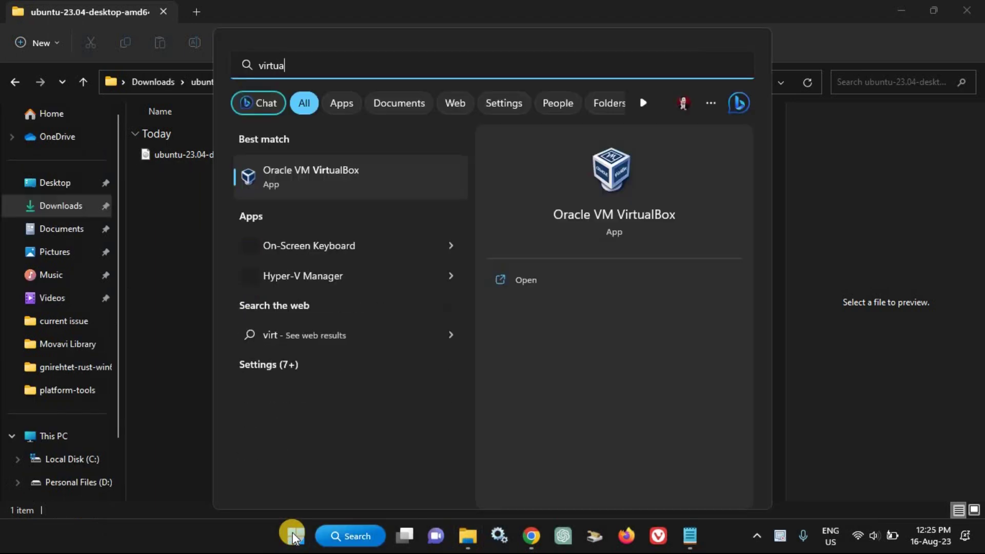
{"action": "type", "text": "lbox"}
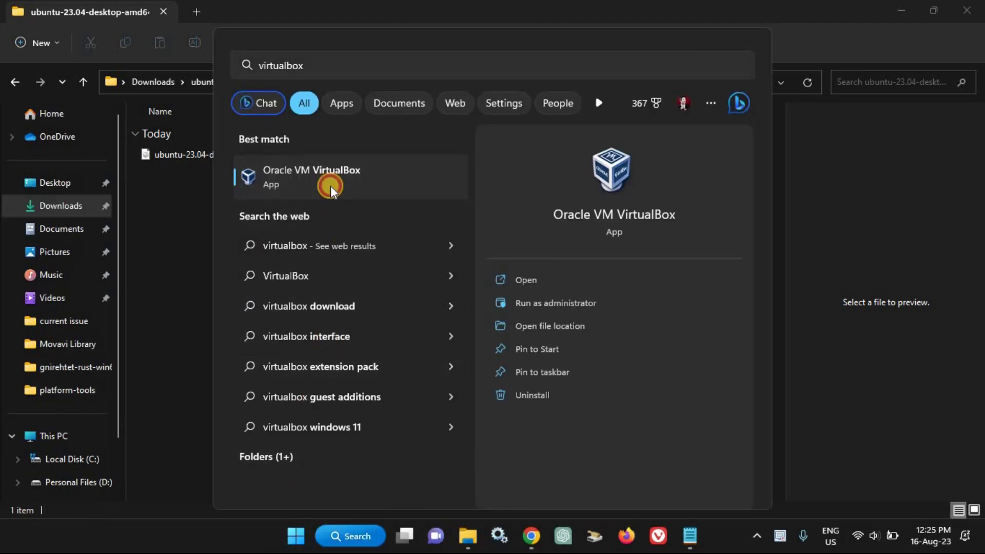
{"action": "left_click", "coordinate": [330, 184]}
{"action": "left_click", "coordinate": [941, 23]}
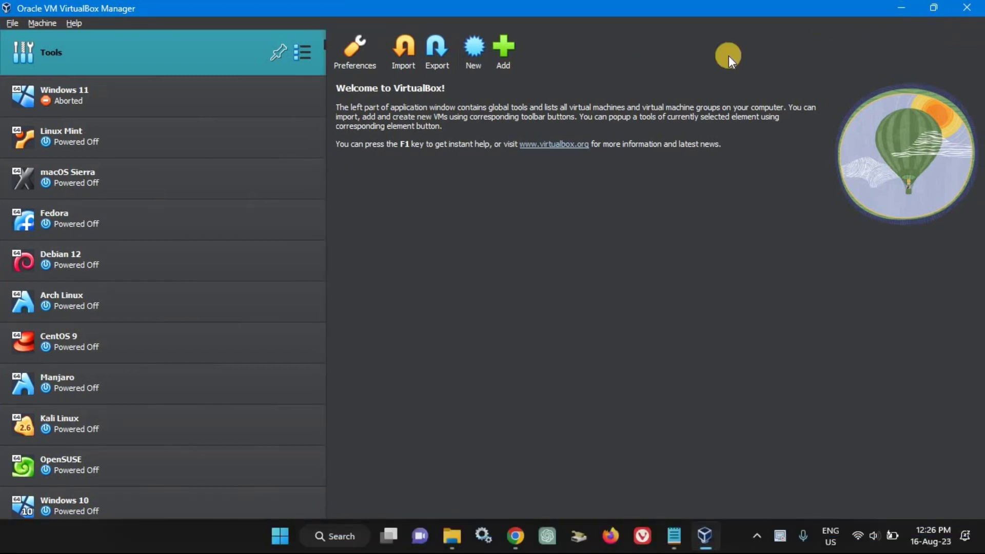
Create a new VM named 'Ubuntu 23.04' with a 50 GB virtual hard disk
{"action": "left_click", "coordinate": [486, 58]}
{"action": "type", "text": "Ub"}
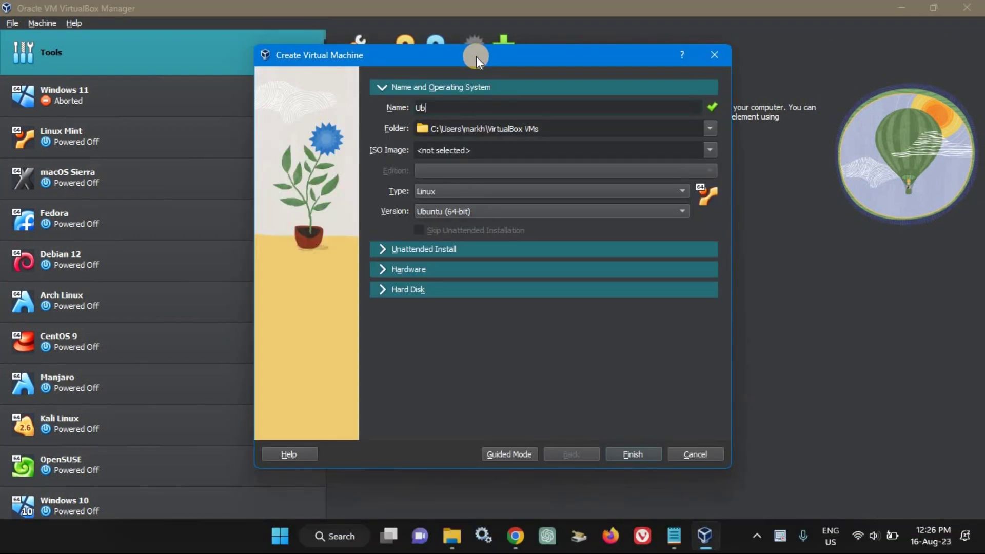
{"action": "type", "text": "untu 23.04"}
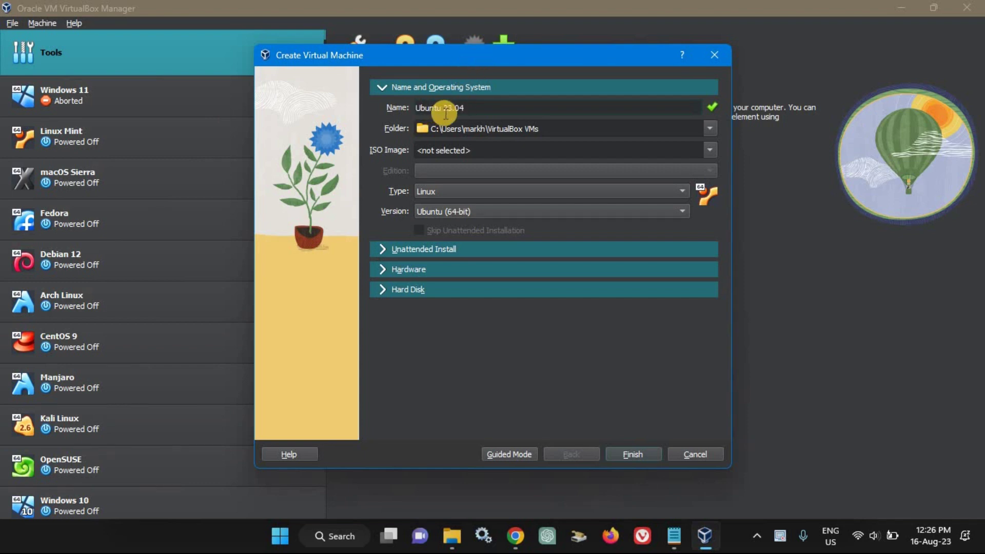
{"action": "left_click", "coordinate": [381, 270]}
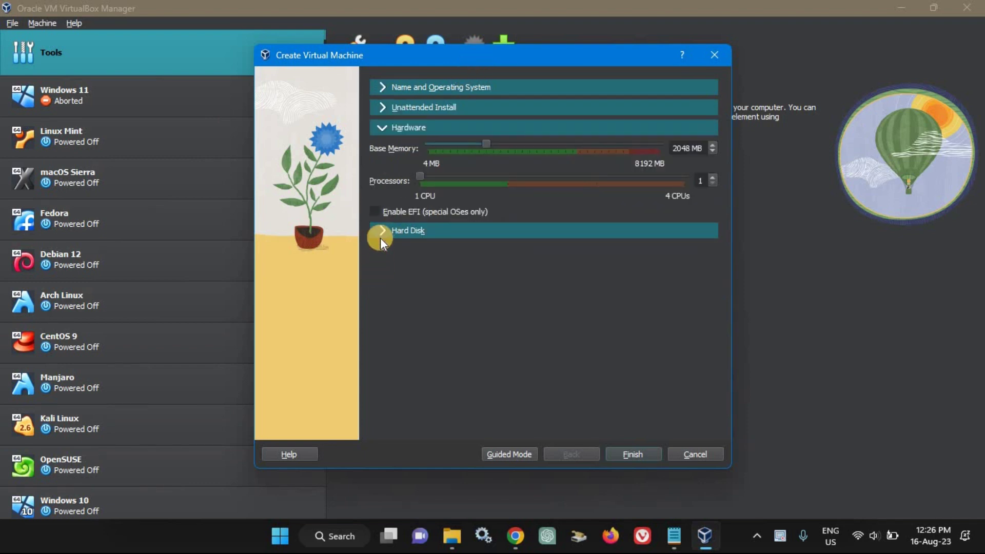
{"action": "left_click", "coordinate": [380, 236]}
{"action": "left_click", "coordinate": [601, 227]}
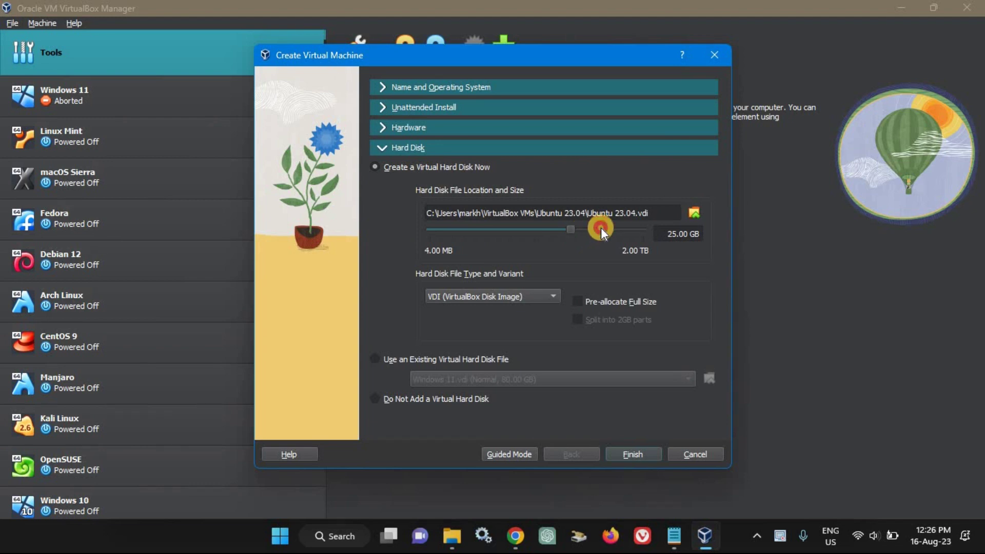
{"action": "left_click", "coordinate": [642, 458]}
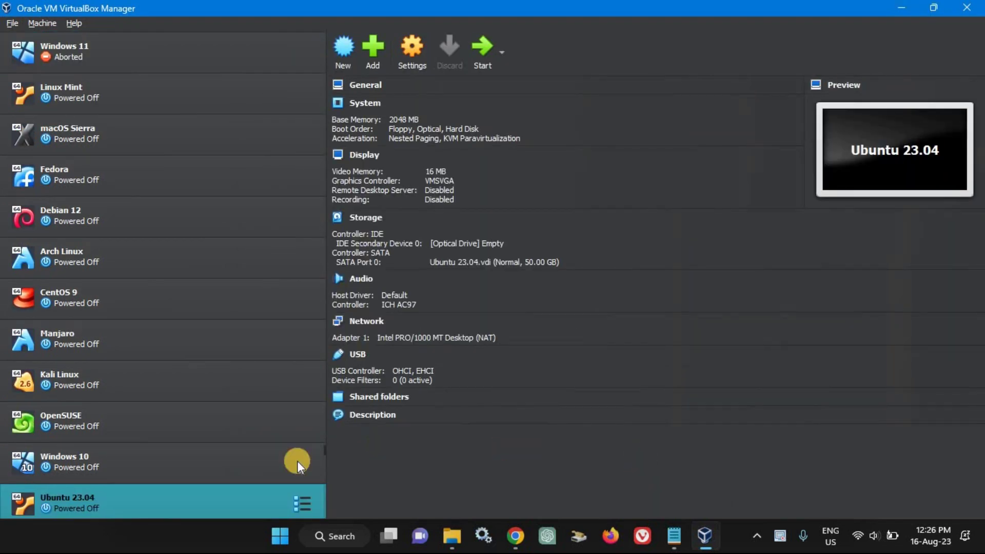
In the VM's System settings, raise base memory to 4352 MB and set 2 processors
{"action": "left_click", "coordinate": [413, 52]}
{"action": "left_click", "coordinate": [323, 149]}
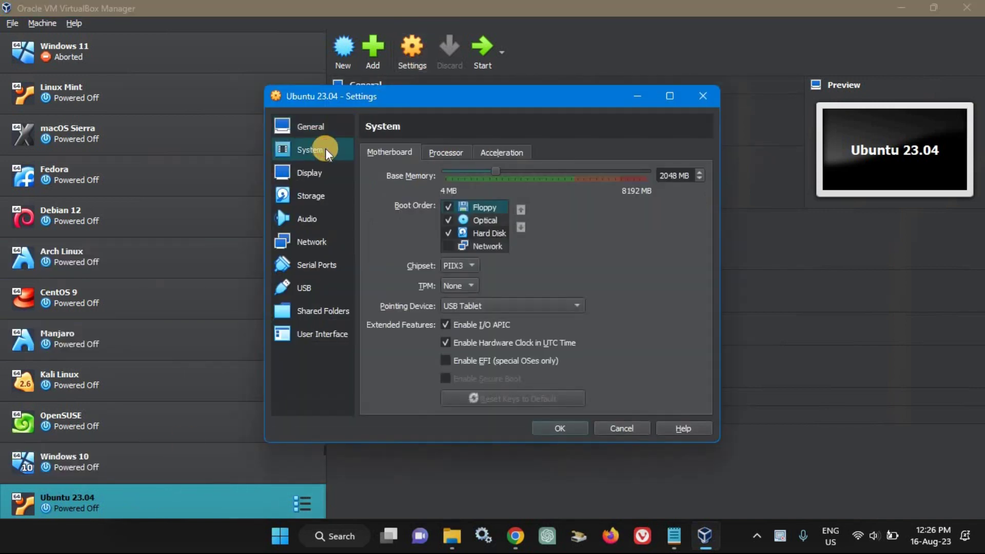
{"action": "left_click_drag", "start_coordinate": [539, 174], "coordinate": [552, 171]}
{"action": "left_click", "coordinate": [452, 152]}
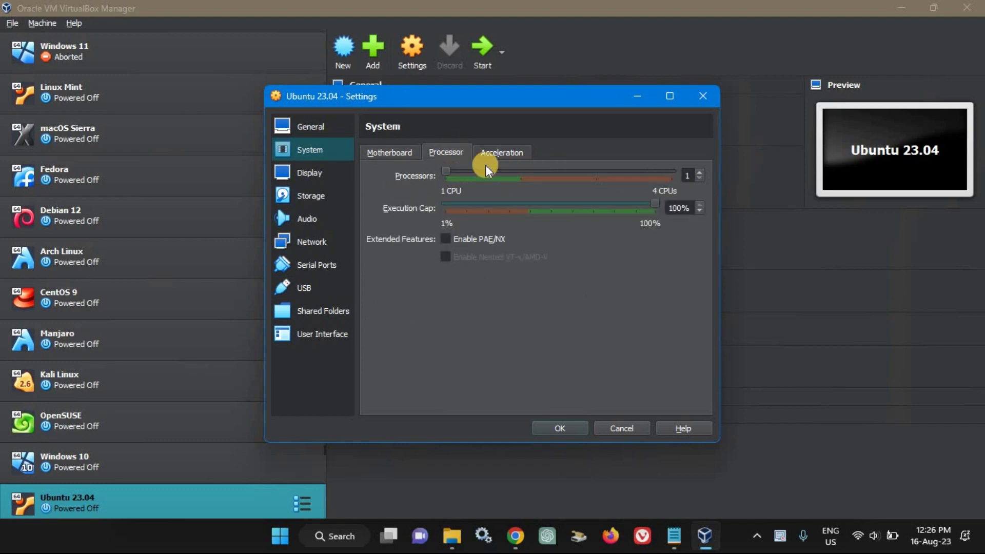
{"action": "left_click", "coordinate": [512, 171]}
Attach ubuntu-23.04-desktop-amd64.iso to the empty optical drive, save settings, and start the VM
{"action": "left_click", "coordinate": [321, 196]}
{"action": "left_click", "coordinate": [416, 183]}
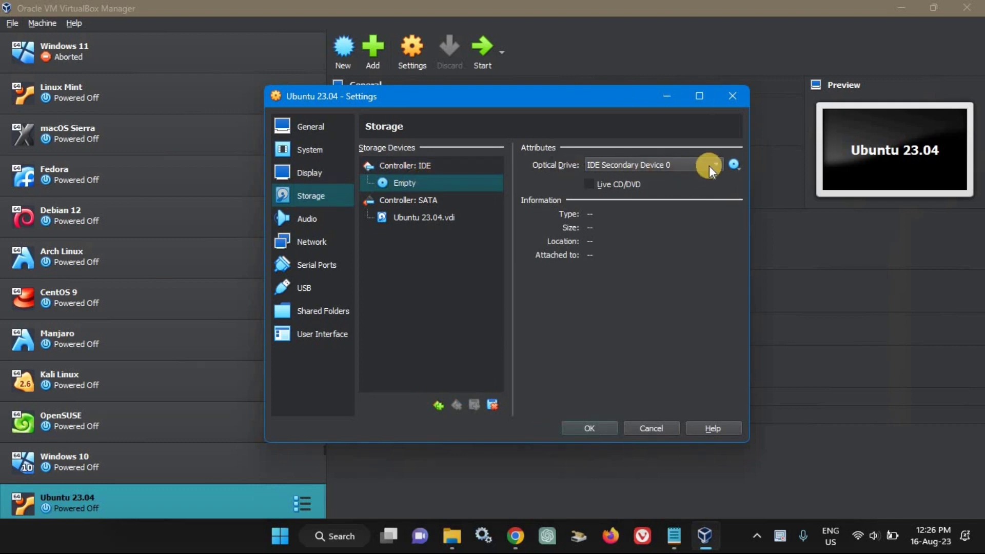
{"action": "left_click", "coordinate": [735, 163]}
{"action": "left_click", "coordinate": [759, 196]}
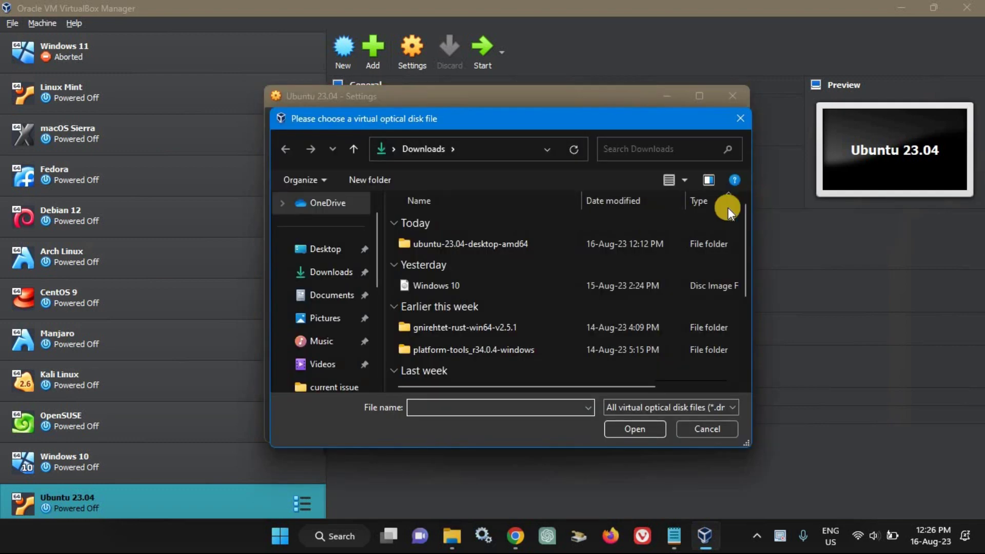
{"action": "double_click", "coordinate": [487, 244]}
{"action": "left_click", "coordinate": [485, 244]}
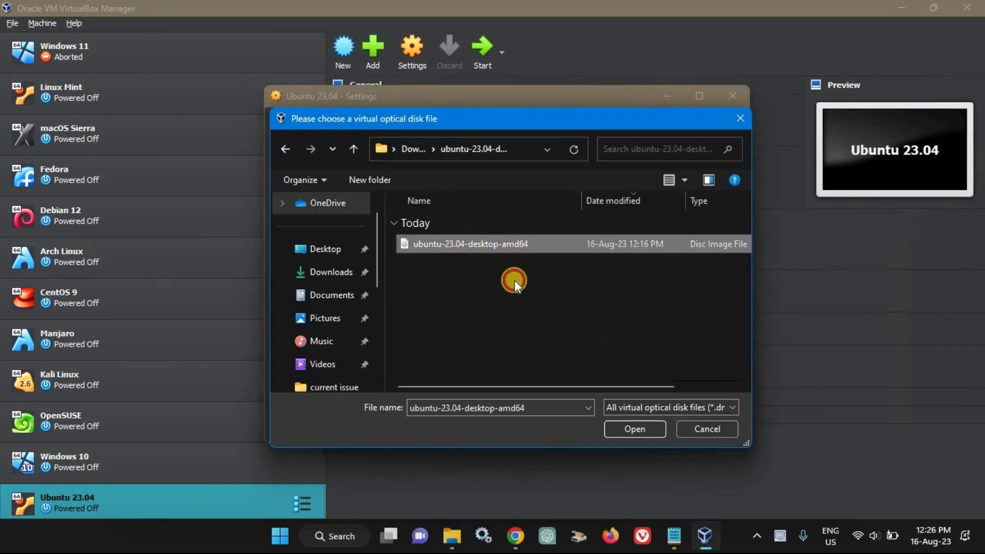
{"action": "left_click", "coordinate": [627, 432]}
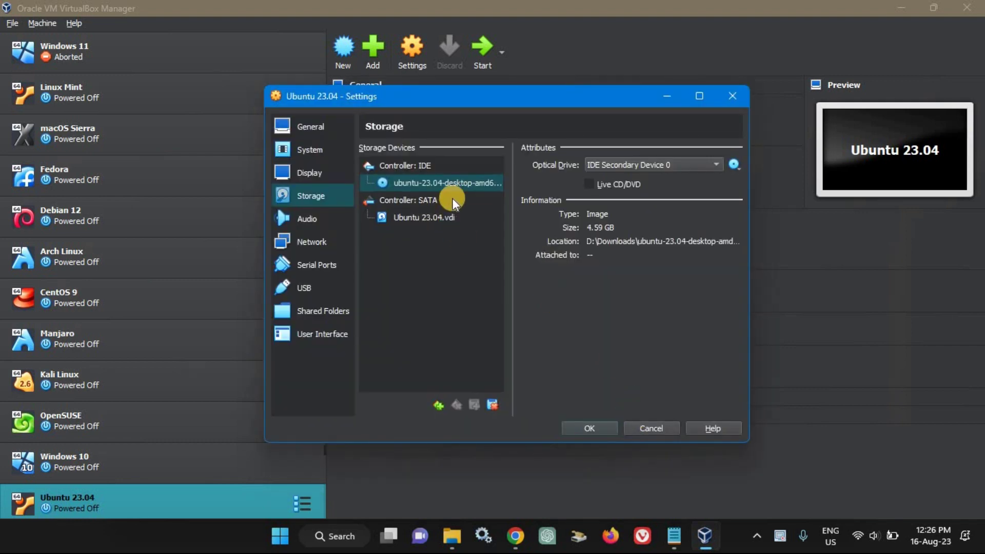
{"action": "left_click", "coordinate": [599, 430]}
{"action": "left_click", "coordinate": [480, 50]}
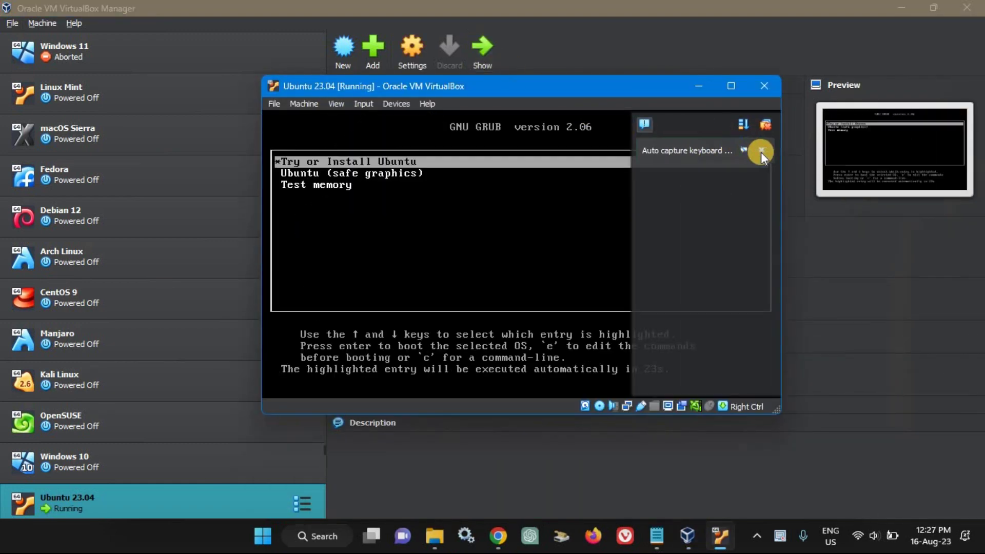
Maximize the VM window and boot the safe graphics Ubuntu entry from GRUB
{"action": "left_click", "coordinate": [762, 151]}
{"action": "left_click", "coordinate": [737, 90]}
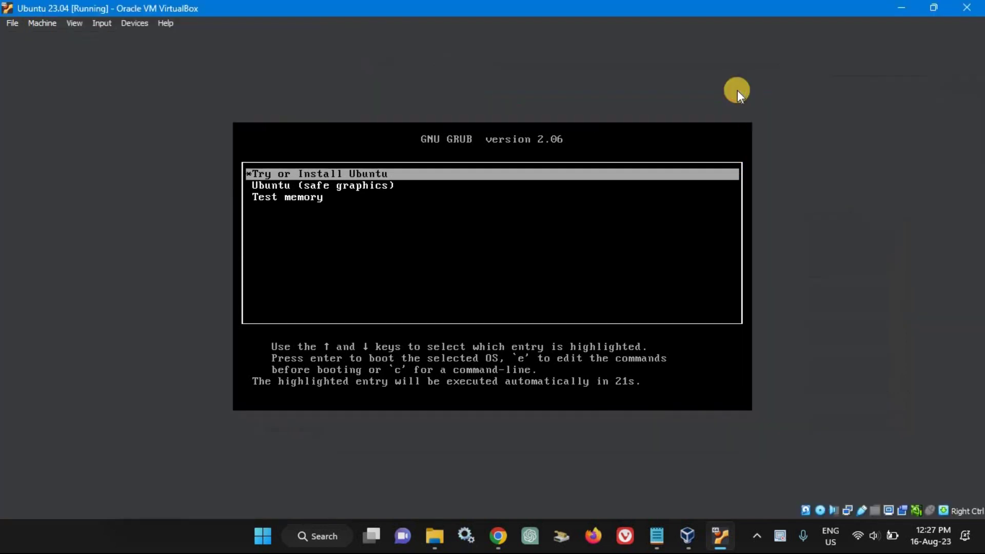
{"action": "key", "text": "Down"}
{"action": "key", "text": "Return"}
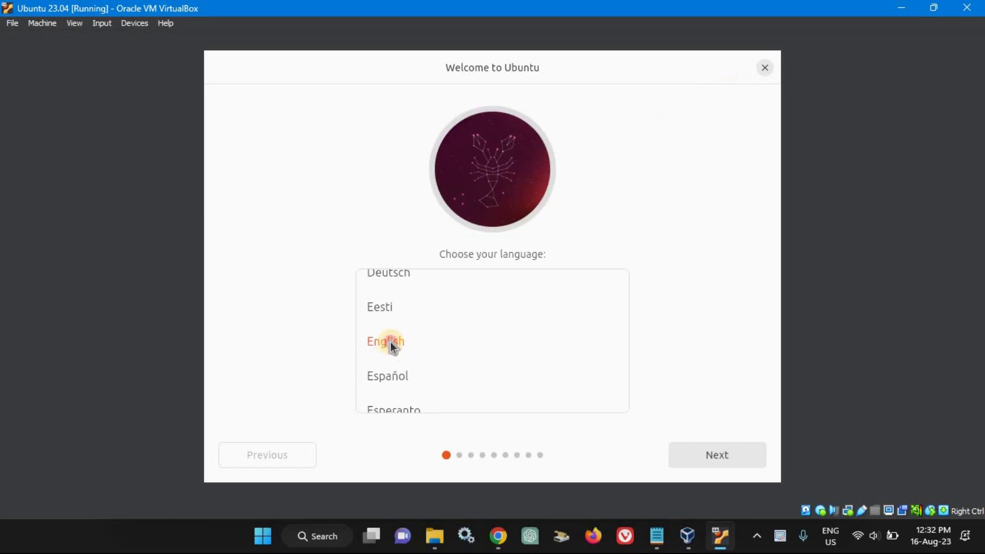
Choose English, select Install Ubuntu, and accept the English (US) keyboard layout
{"action": "left_click", "coordinate": [709, 453]}
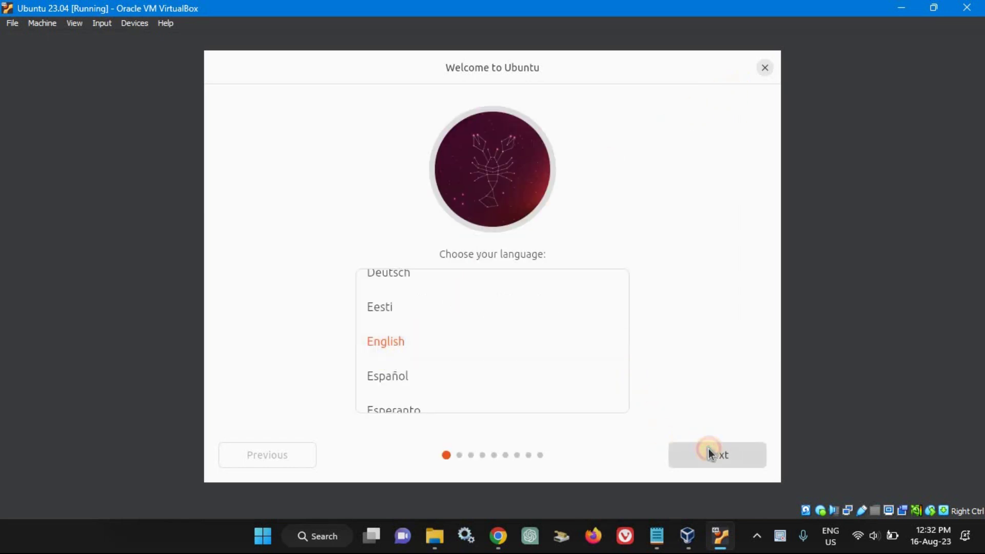
{"action": "left_click", "coordinate": [336, 225]}
{"action": "left_click", "coordinate": [715, 458]}
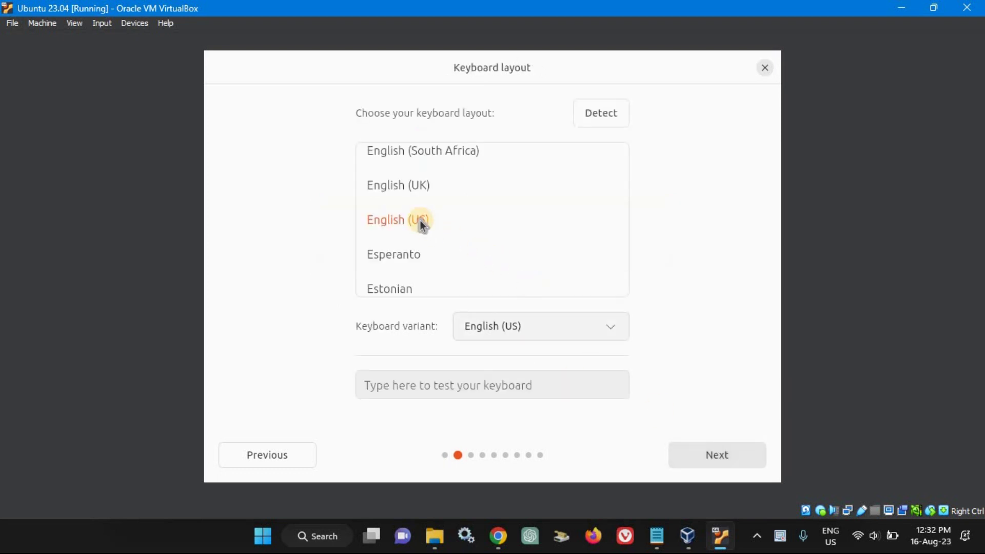
{"action": "left_click", "coordinate": [734, 459]}
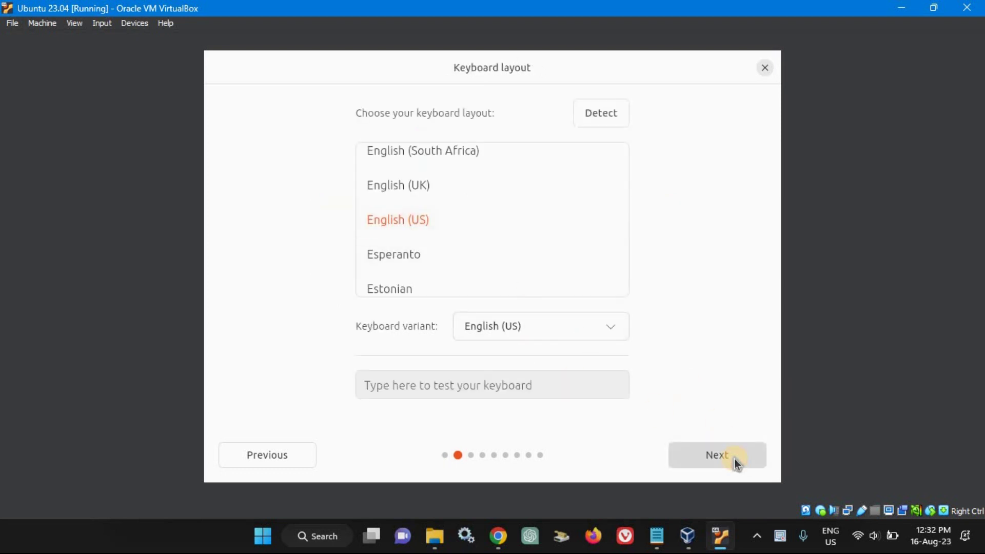
Skip the internet connection, choose minimal installation, start installing, and accept the Asia/Manila timezone
{"action": "left_click", "coordinate": [273, 235]}
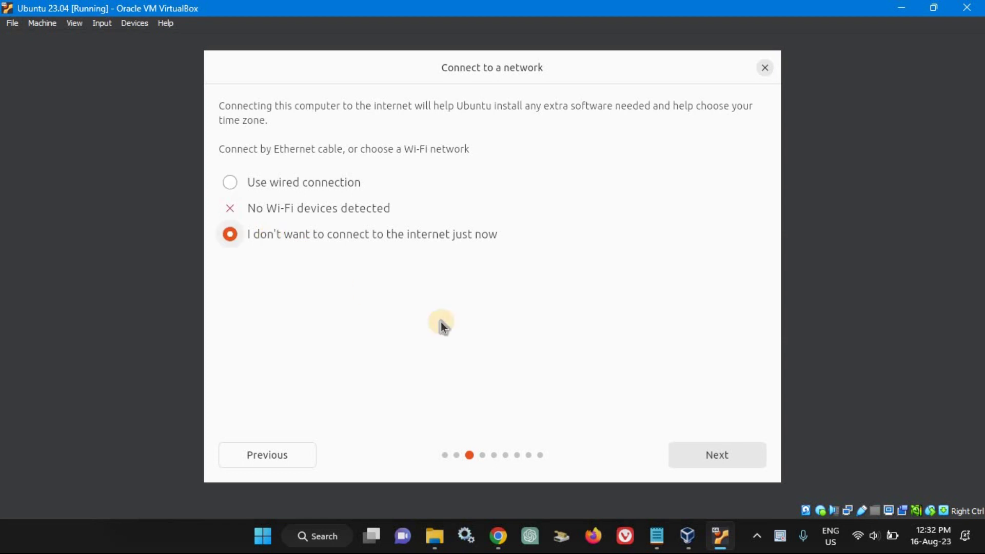
{"action": "left_click", "coordinate": [731, 456]}
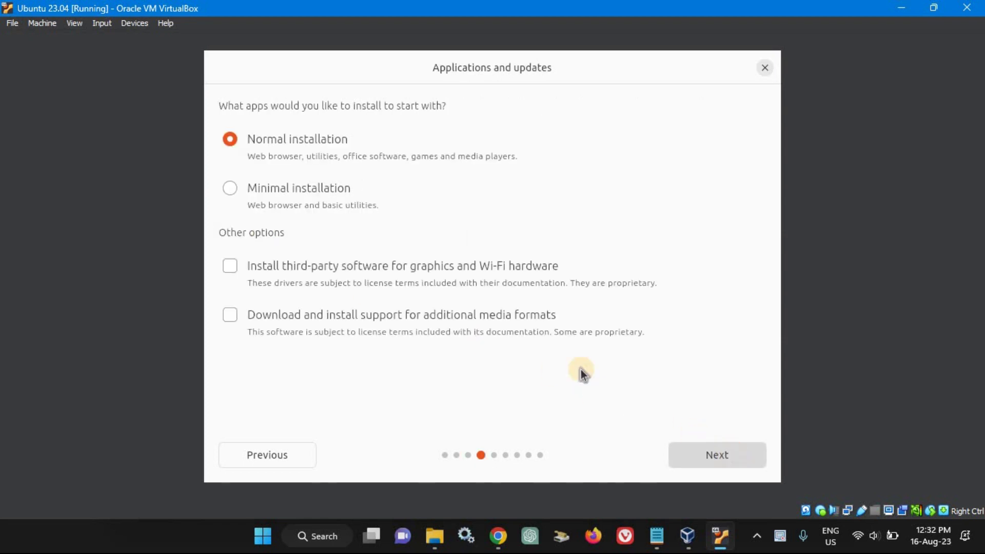
{"action": "left_click", "coordinate": [258, 187]}
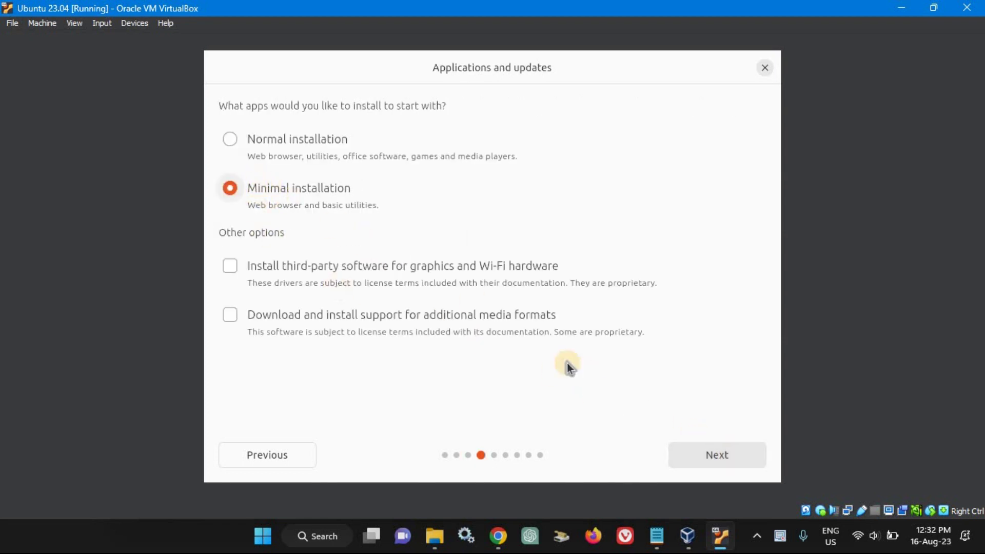
{"action": "left_click", "coordinate": [721, 456]}
{"action": "left_click", "coordinate": [692, 455]}
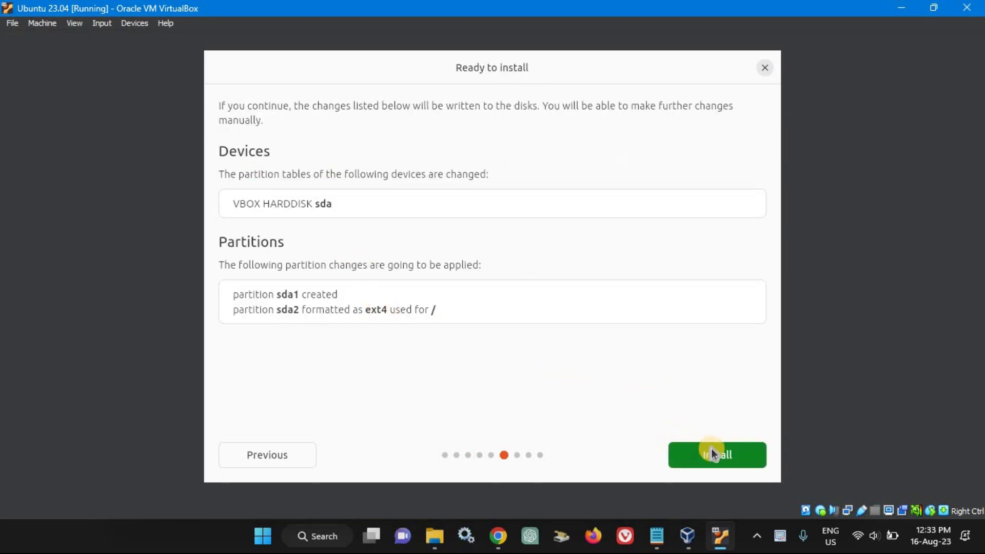
{"action": "left_click", "coordinate": [728, 454]}
{"action": "left_click", "coordinate": [722, 454]}
Enter the user's full name, computer name Ubuntu, a username and password, then pick the Dark theme
{"action": "type", "text": "Mark Vincent Bandiba"}
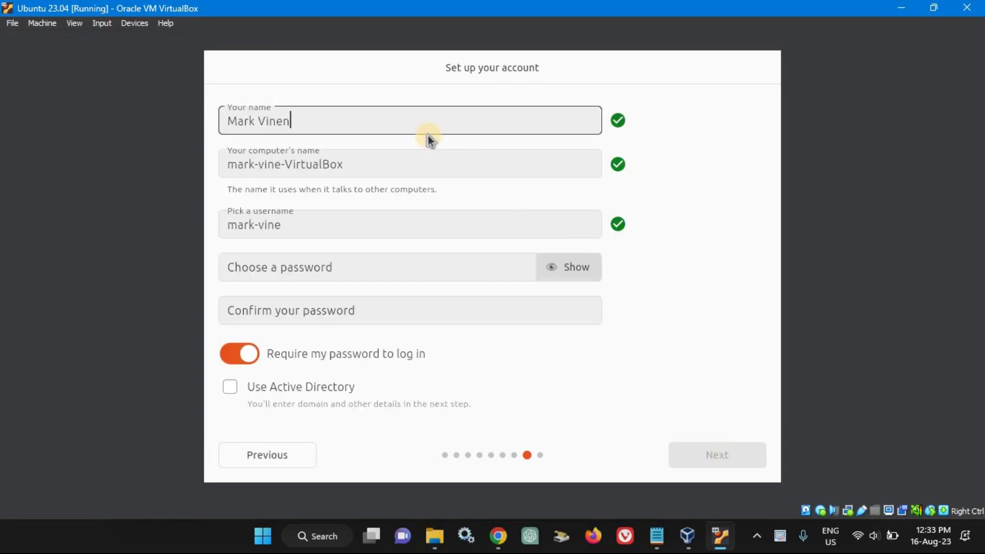
{"action": "type", "text": "s"}
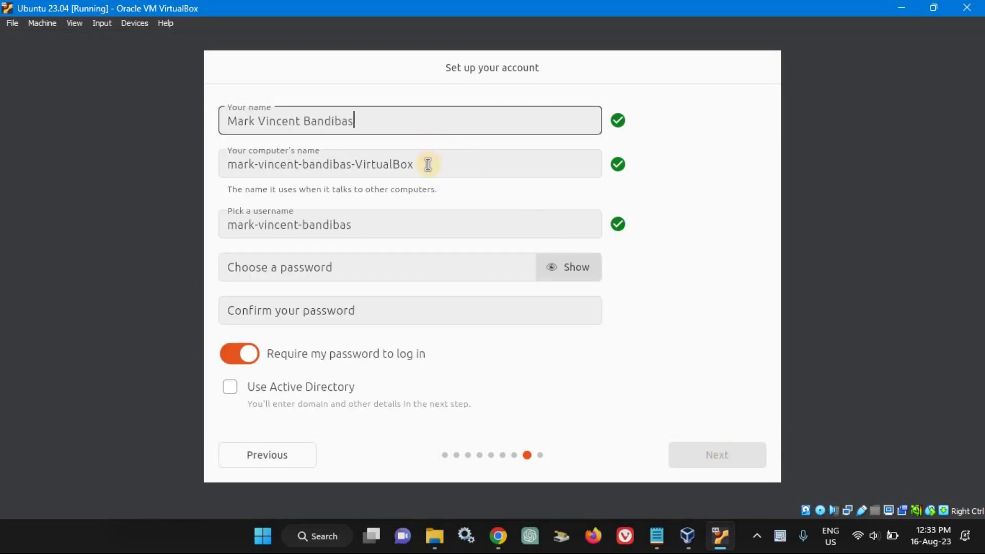
{"action": "triple_click", "coordinate": [428, 164]}
{"action": "type", "text": "Ubuntu"}
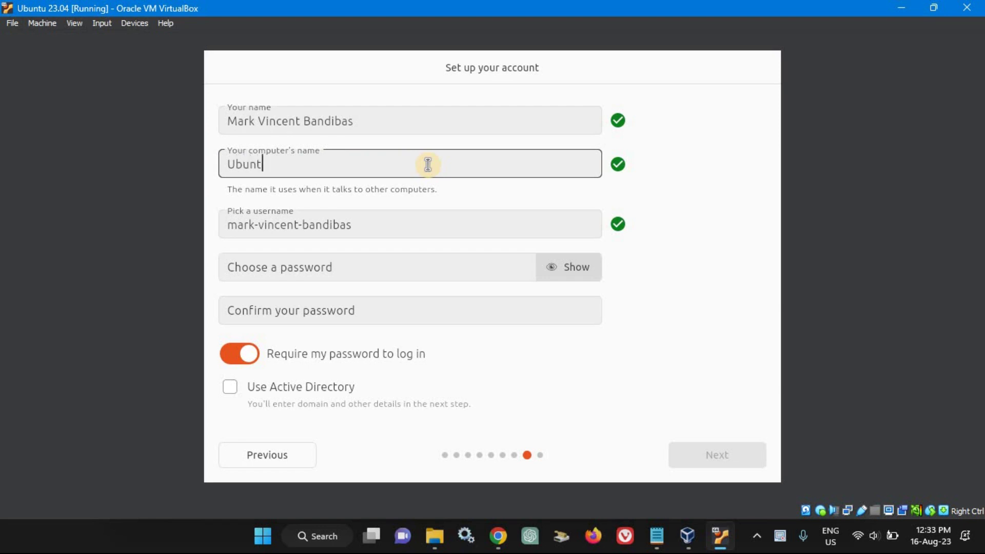
{"action": "triple_click", "coordinate": [361, 227]}
{"action": "type", "text": "mark"}
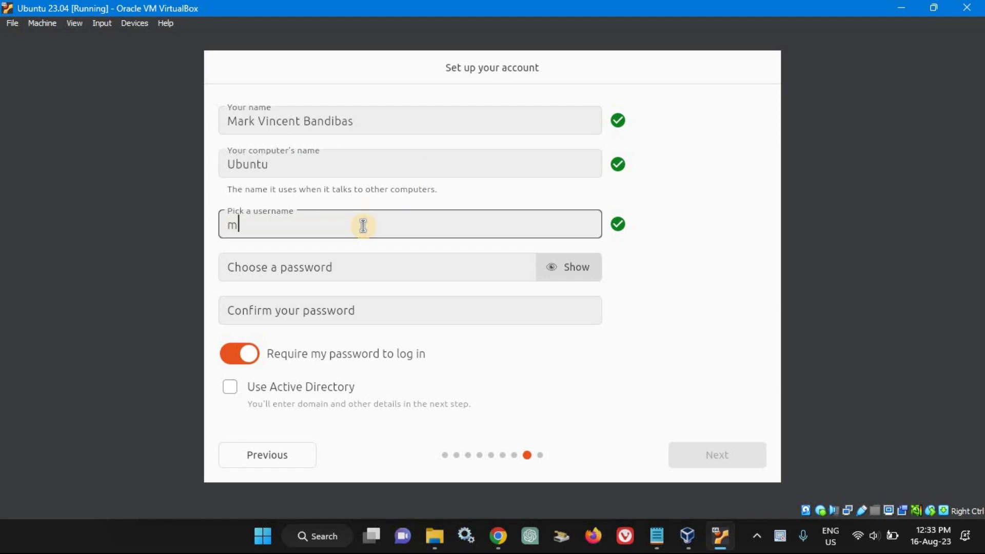
{"action": "key", "text": "Tab"}
{"action": "type", "text": "1234"}
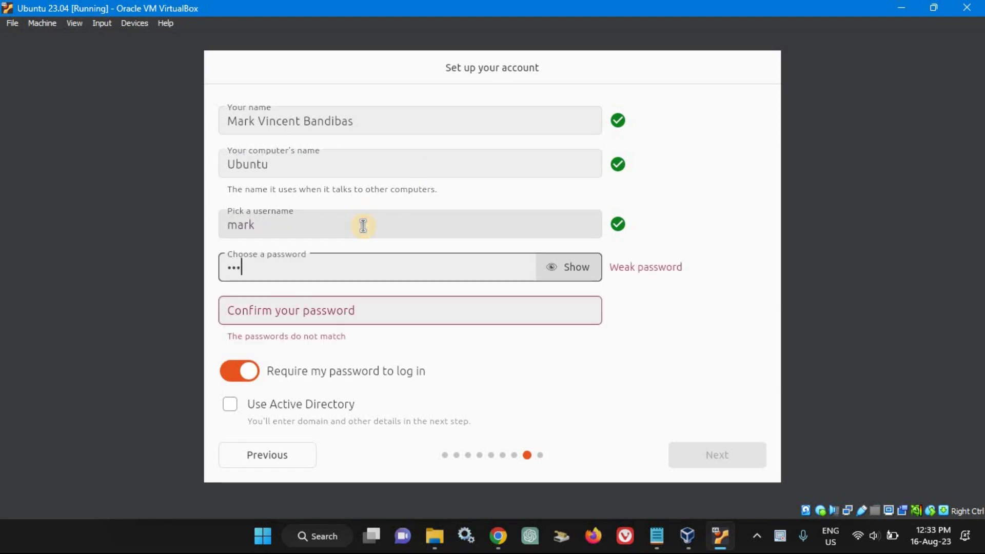
{"action": "key", "text": "Tab"}
{"action": "type", "text": "1234"}
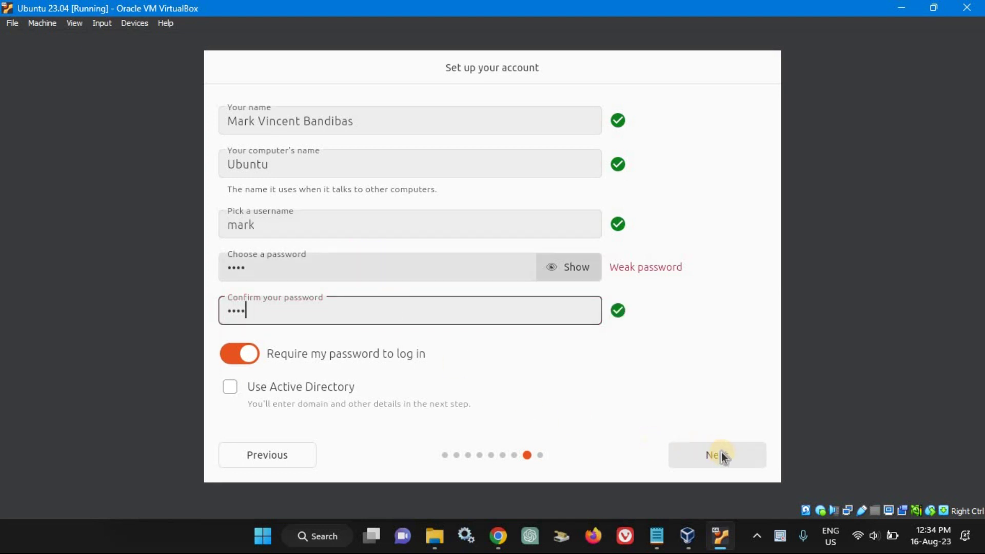
{"action": "left_click", "coordinate": [722, 453]}
{"action": "left_click", "coordinate": [622, 284]}
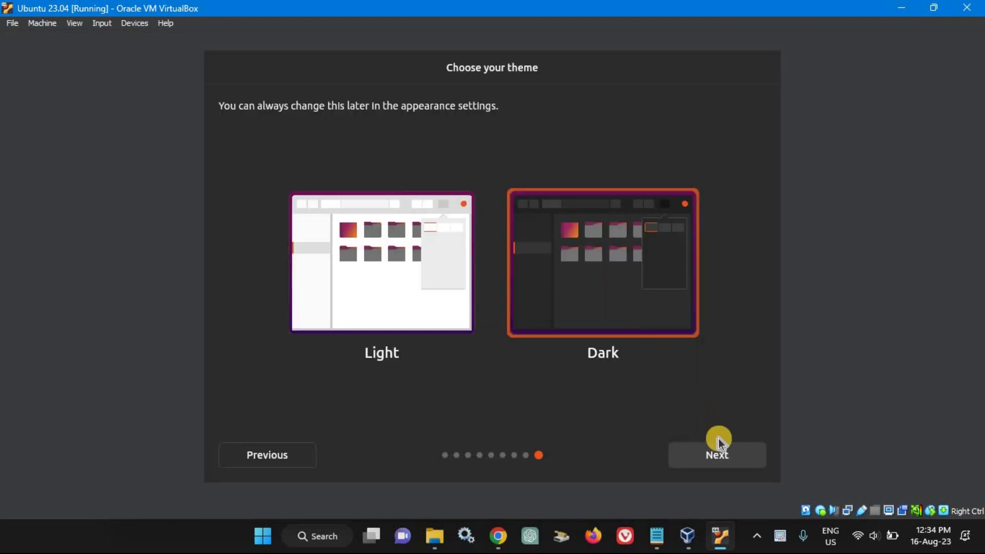
{"action": "left_click", "coordinate": [725, 455]}
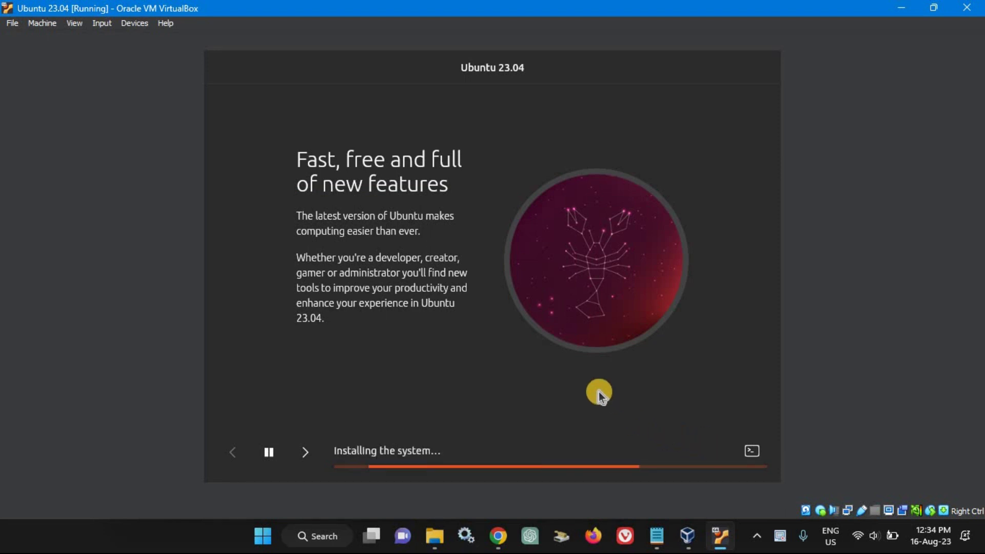
Show the installation log and wait for Ubuntu 23.04 to finish installing
{"action": "left_click", "coordinate": [751, 451]}
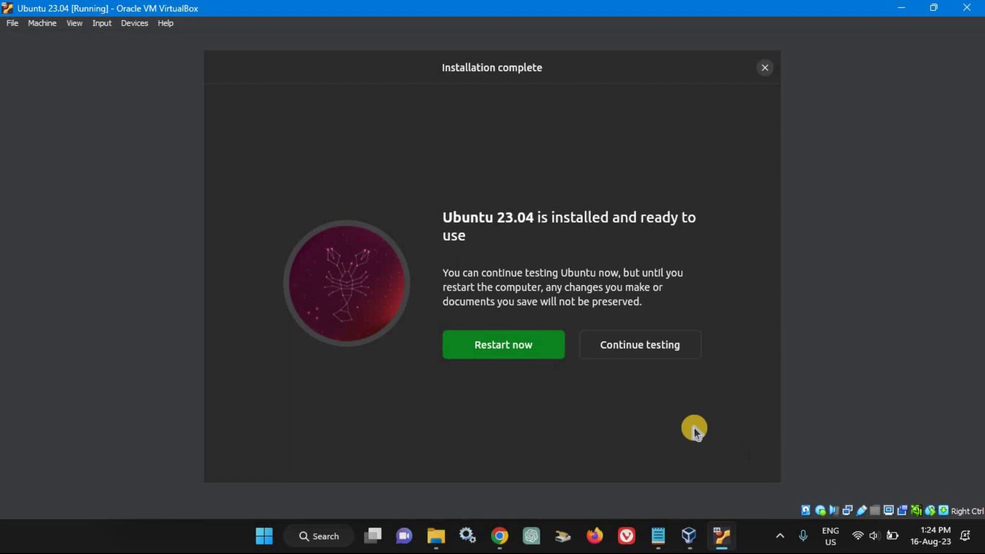
Restart the VM and continue past the remove-installation-medium prompt
{"action": "left_click", "coordinate": [518, 349]}
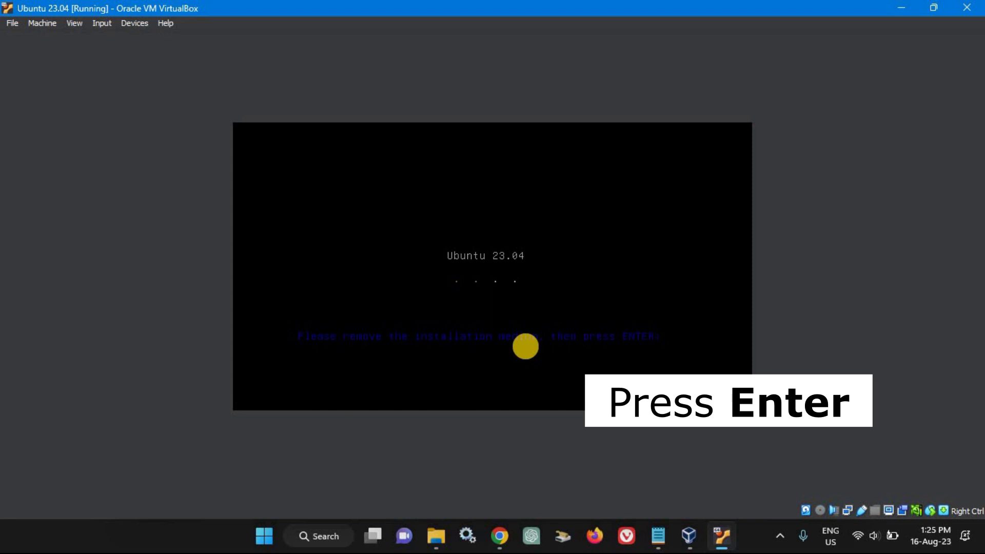
{"action": "key", "text": "Return"}
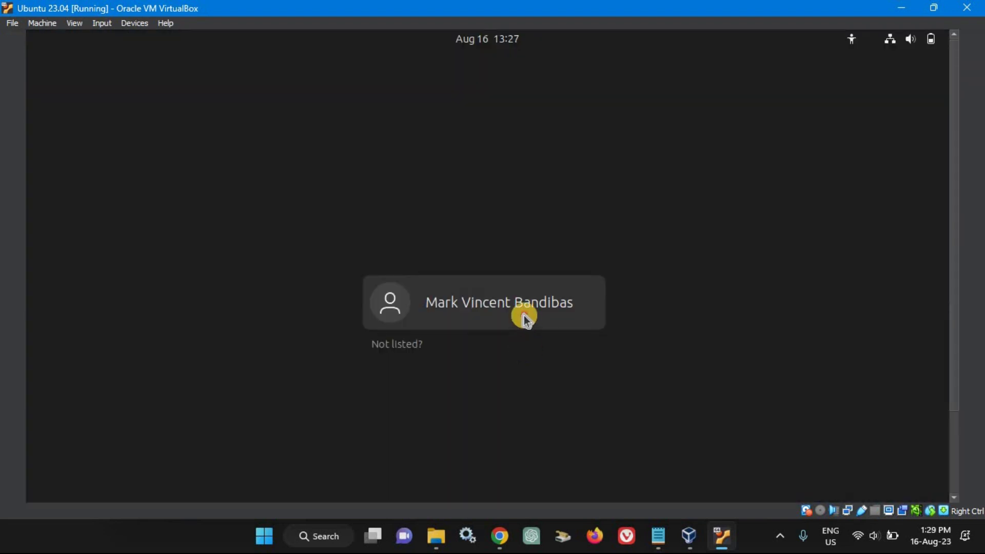
Log in with the account password and skip through the Welcome to Ubuntu pages to Done
{"action": "left_click", "coordinate": [524, 316]}
{"action": "type", "text": "****"}
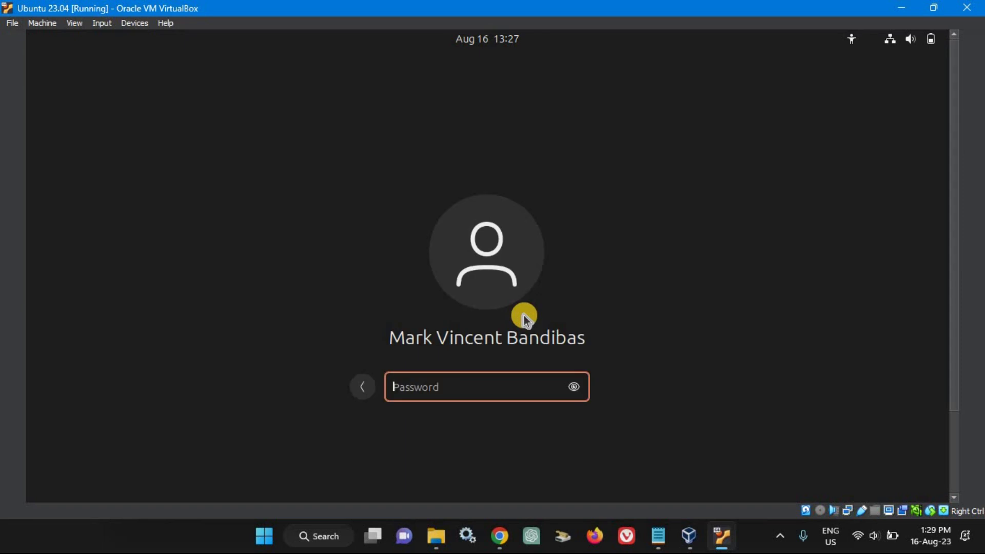
{"action": "key", "text": "Return"}
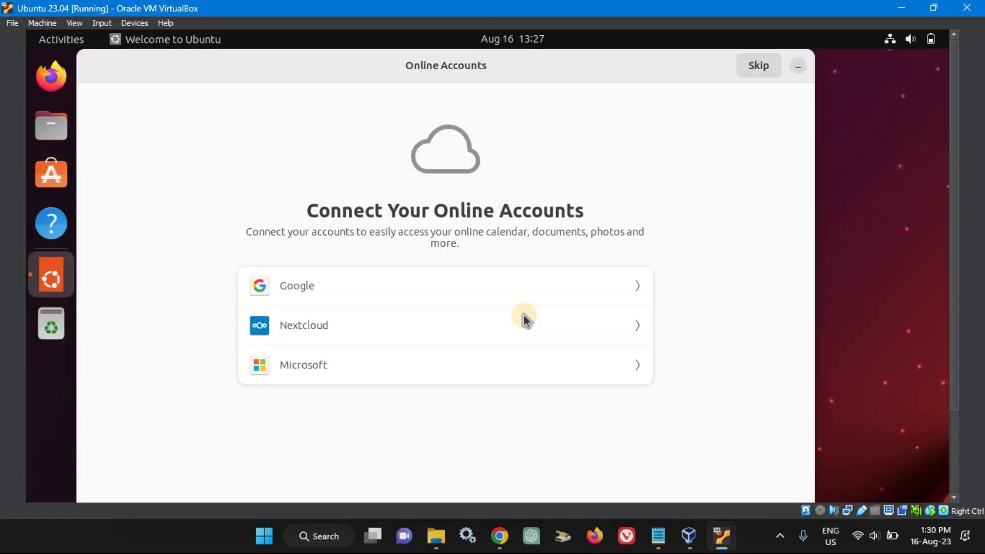
{"action": "left_click", "coordinate": [759, 66]}
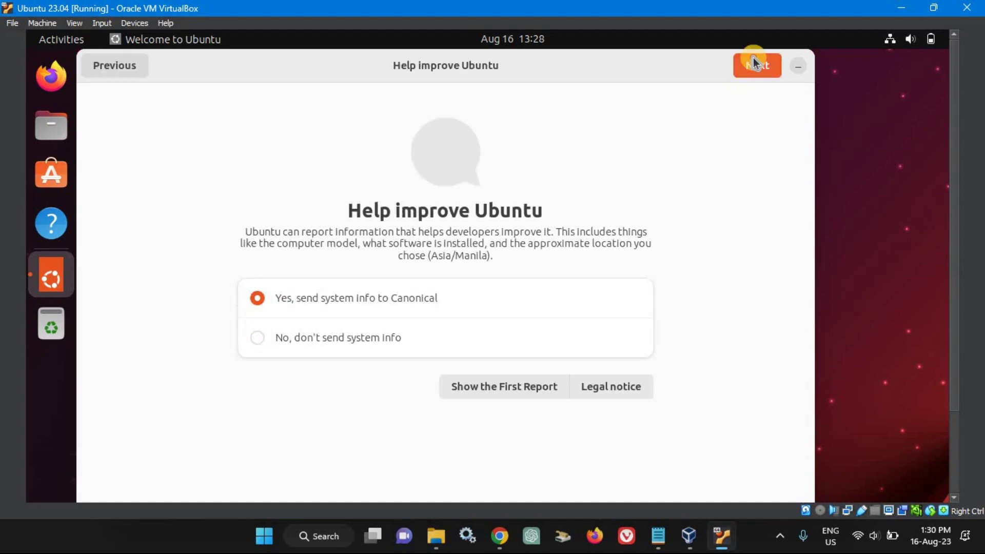
{"action": "left_click", "coordinate": [753, 59]}
{"action": "left_click", "coordinate": [758, 69]}
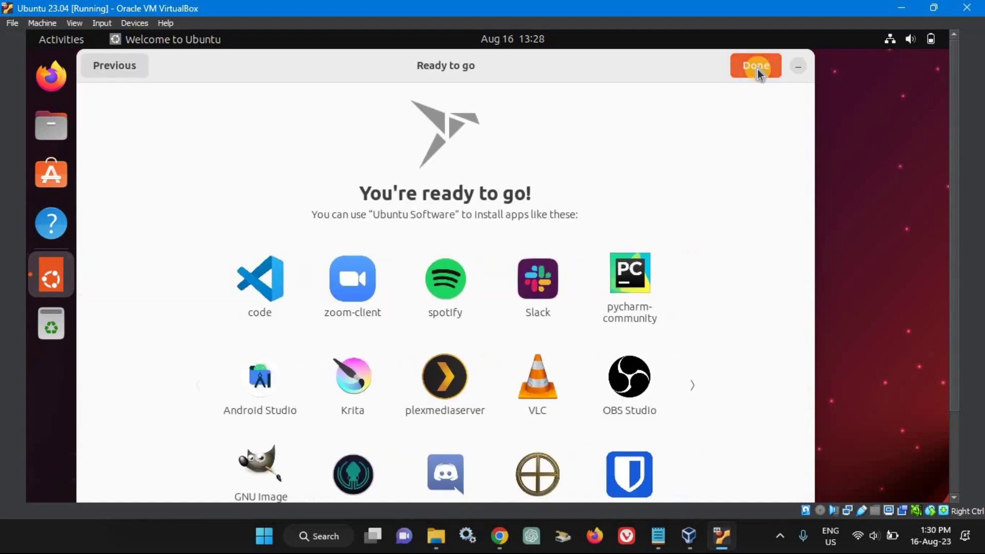
{"action": "left_click", "coordinate": [757, 69]}
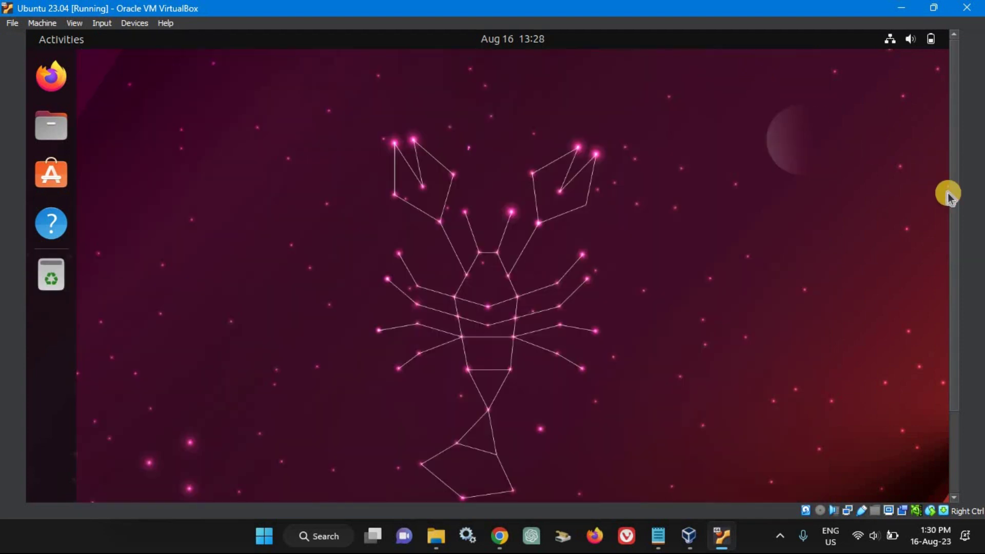
Switch the VM to Full-screen Mode from the View menu
{"action": "mouse_move", "coordinate": [956, 213]}
{"action": "left_mouse_down"}
{"action": "mouse_move", "coordinate": [948, 325]}
{"action": "mouse_move", "coordinate": [965, 225]}
{"action": "left_mouse_up"}
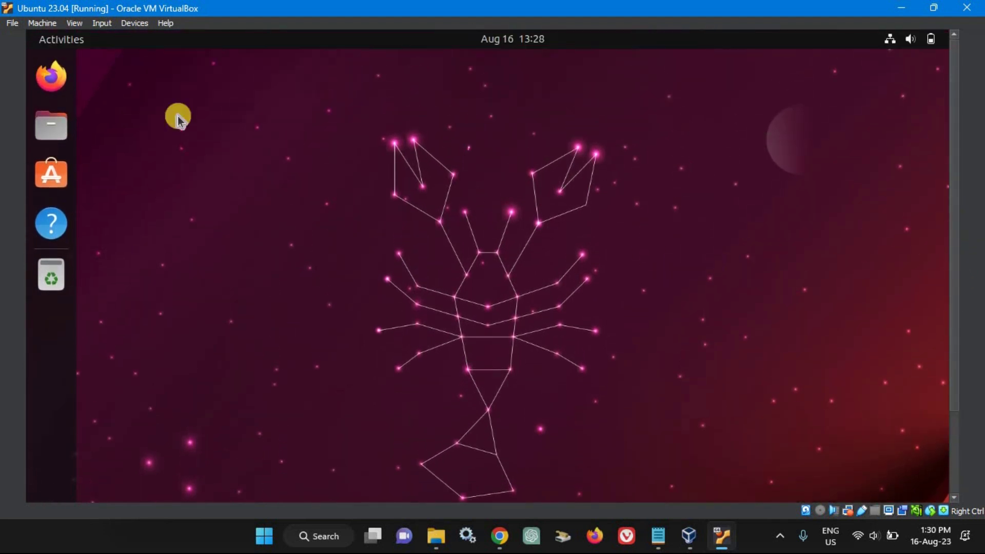
{"action": "left_click", "coordinate": [77, 25]}
{"action": "left_click", "coordinate": [97, 37]}
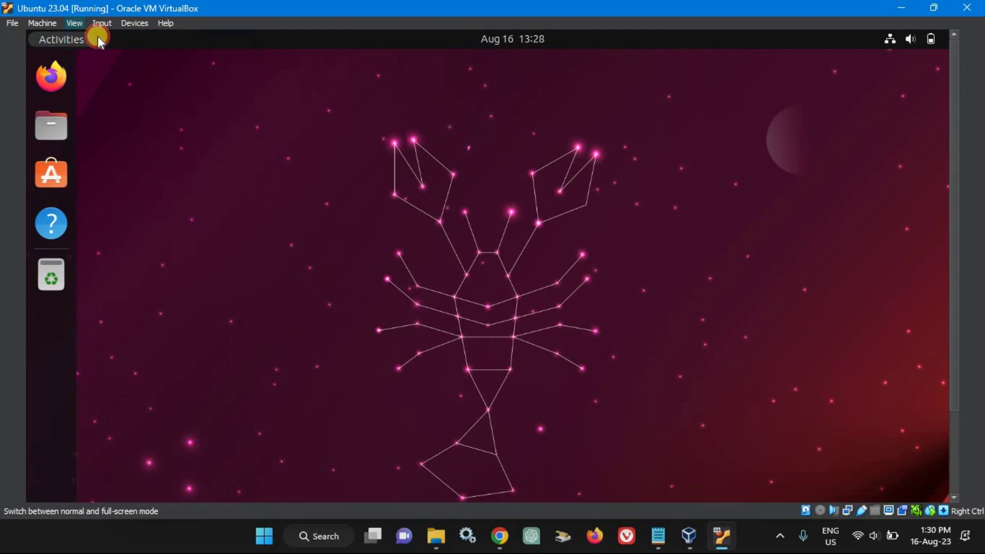